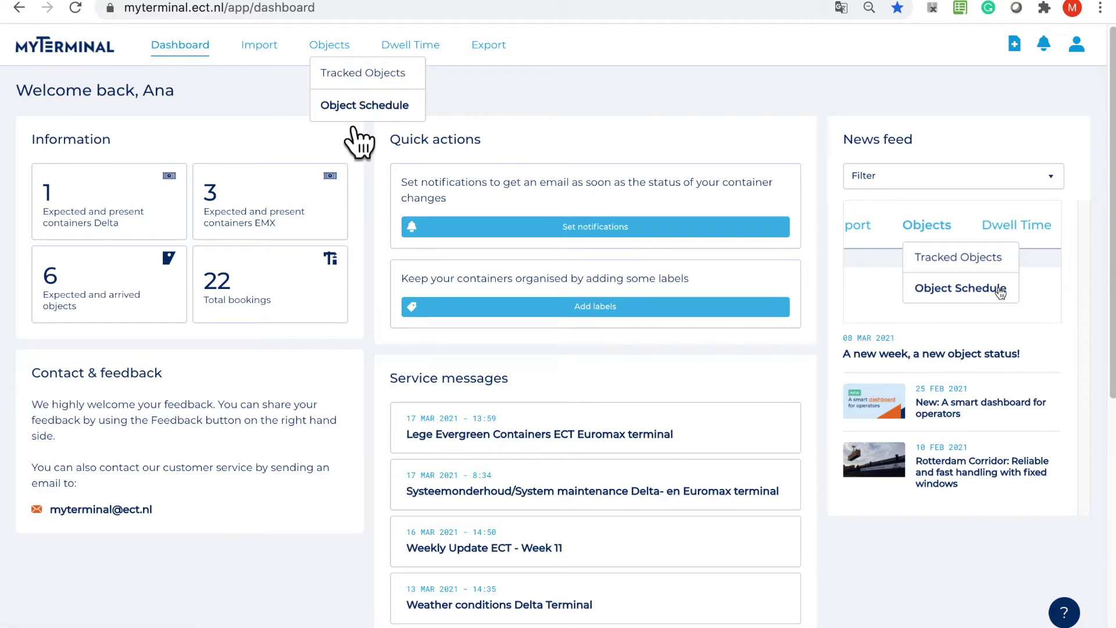
# On Tracked Objects, search 'be' and add BERNHARD SCHEPERS to the tracked list
pyautogui.click(349, 87)
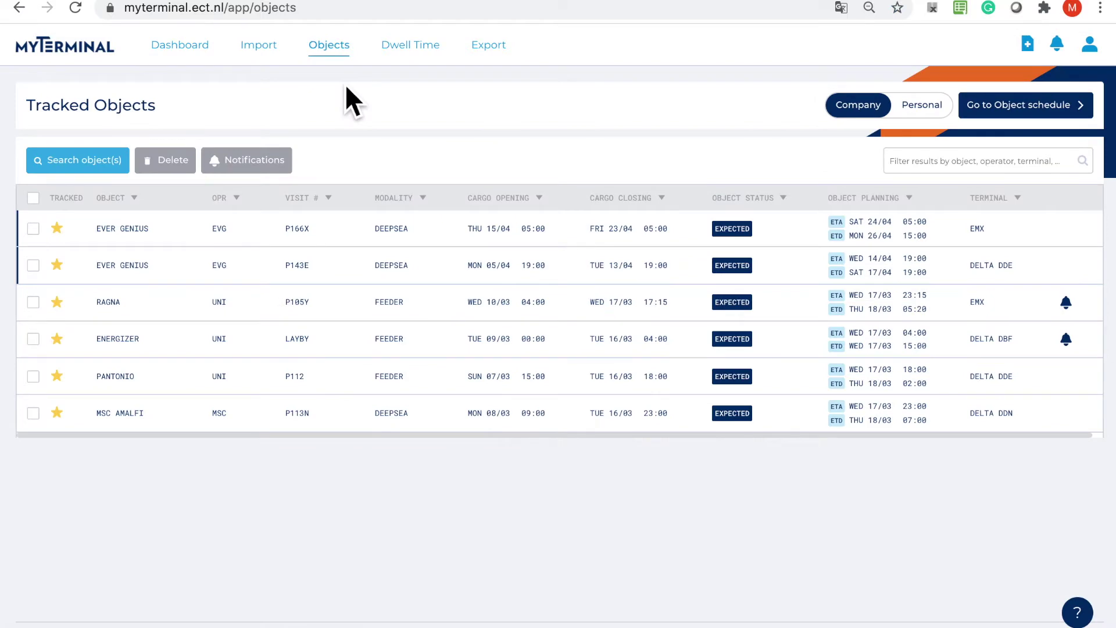
pyautogui.click(124, 170)
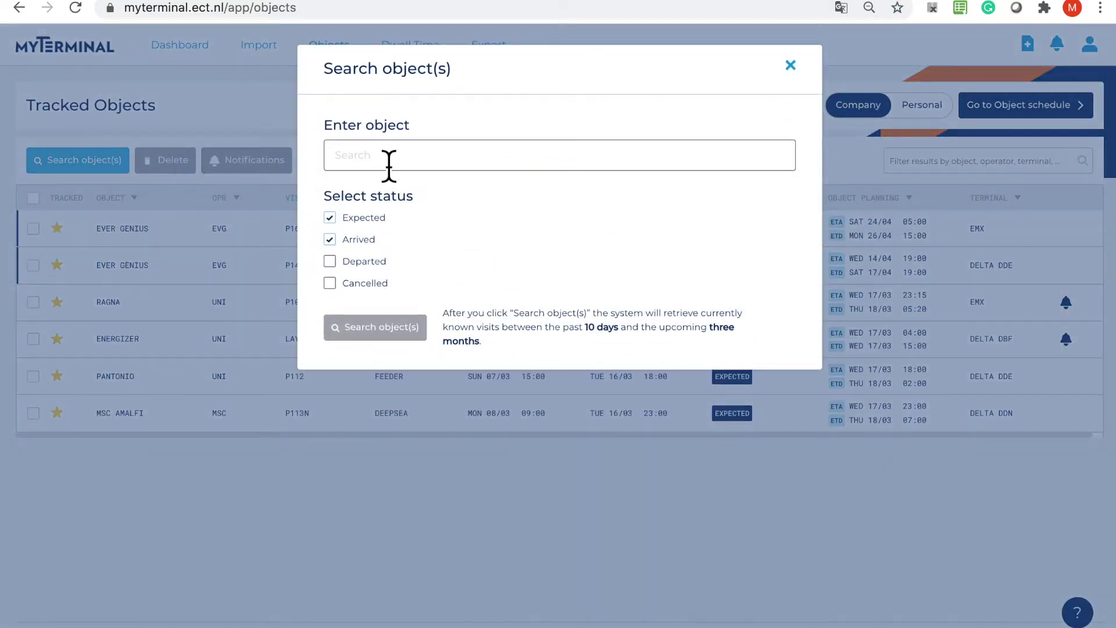
pyautogui.write('be')
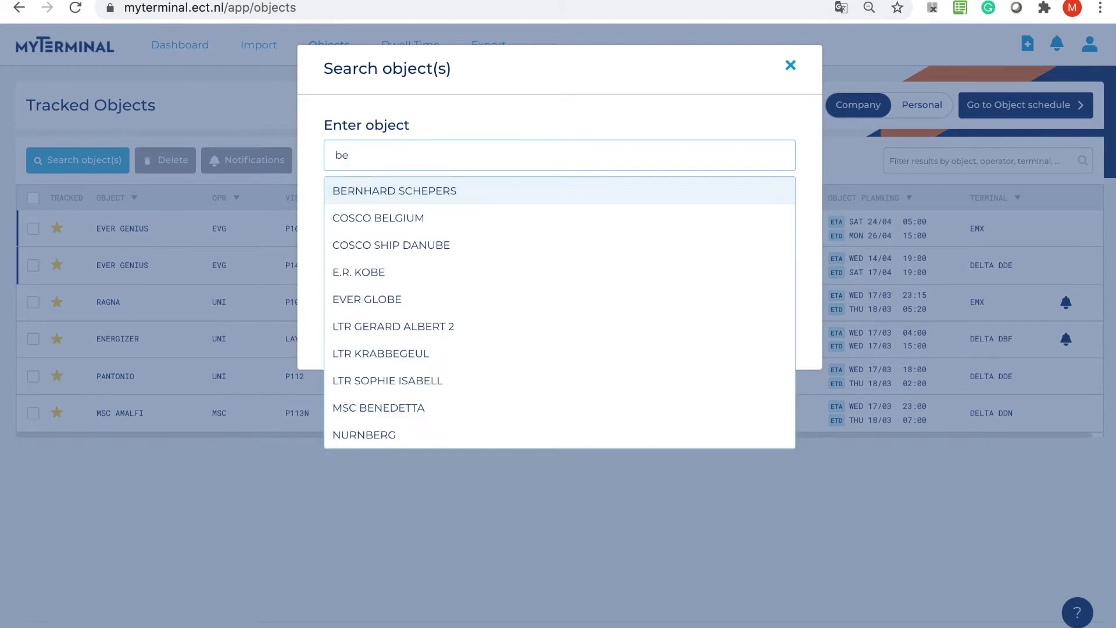
pyautogui.click(407, 192)
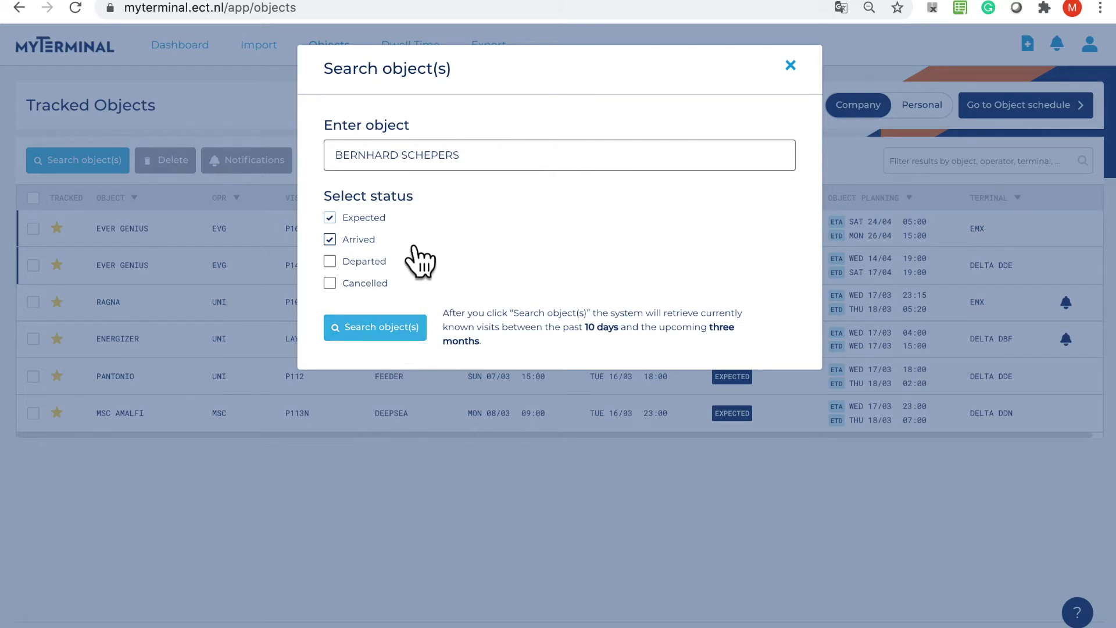
pyautogui.click(401, 339)
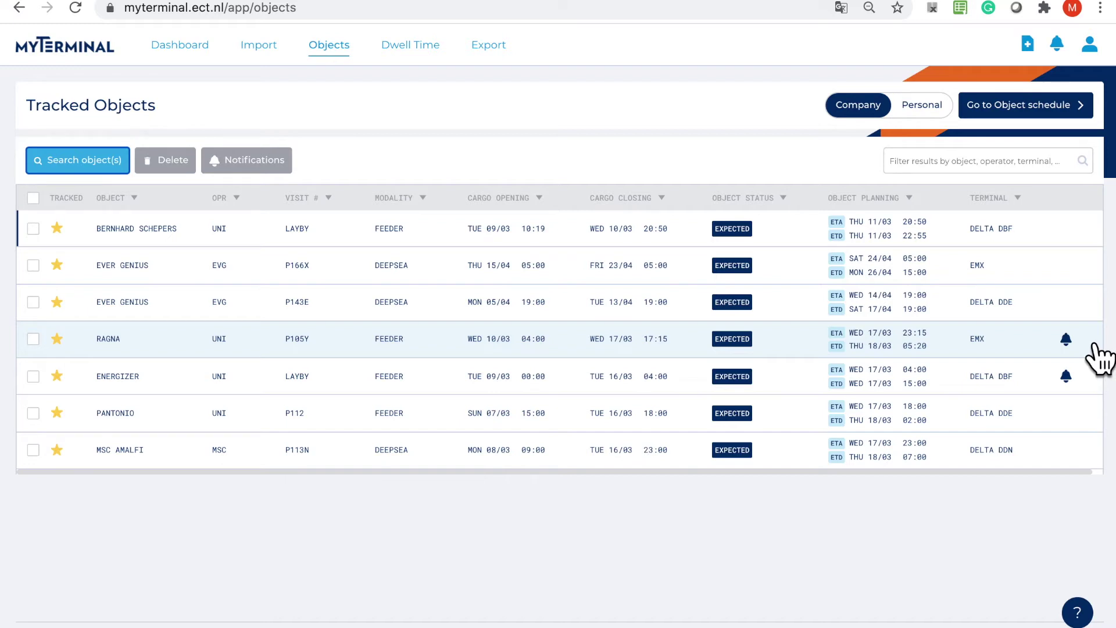
pyautogui.click(943, 246)
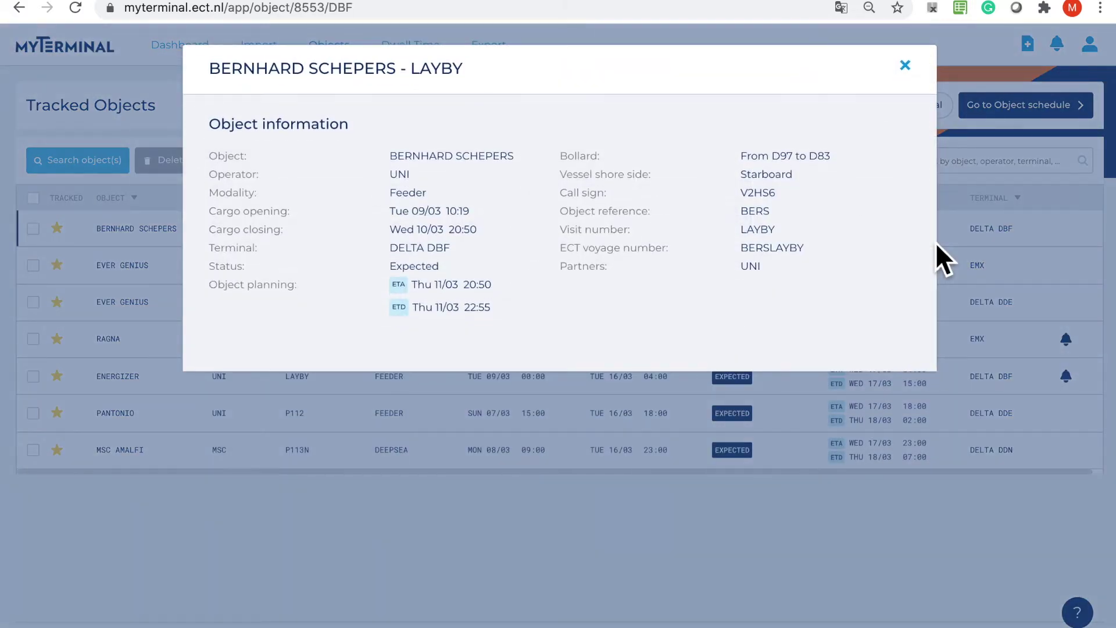
pyautogui.click(912, 67)
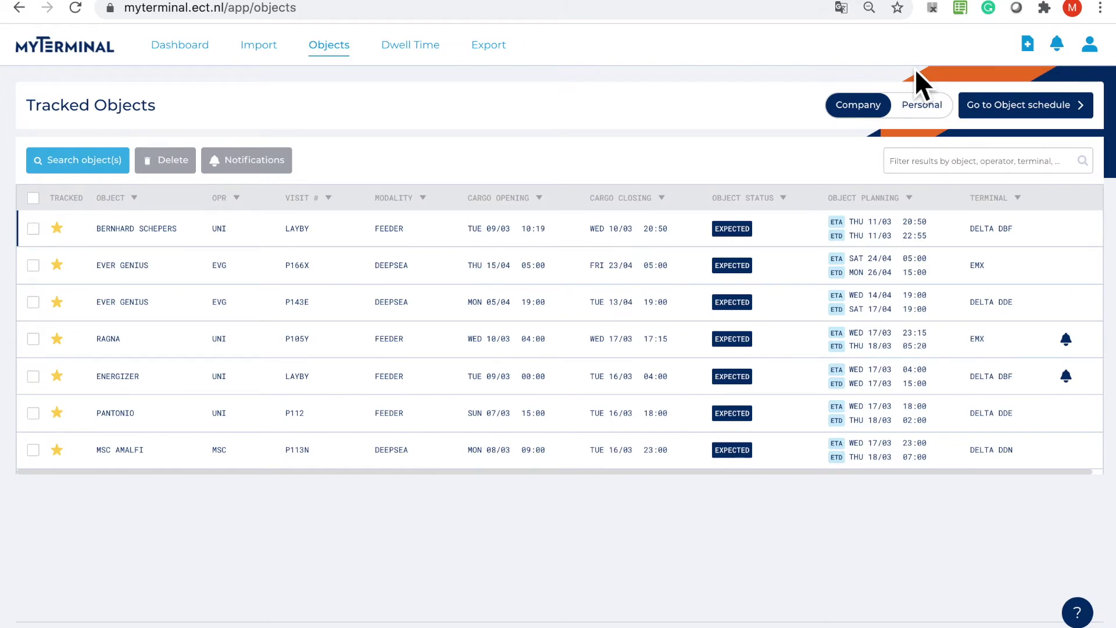
pyautogui.click(915, 169)
pyautogui.write('ever')
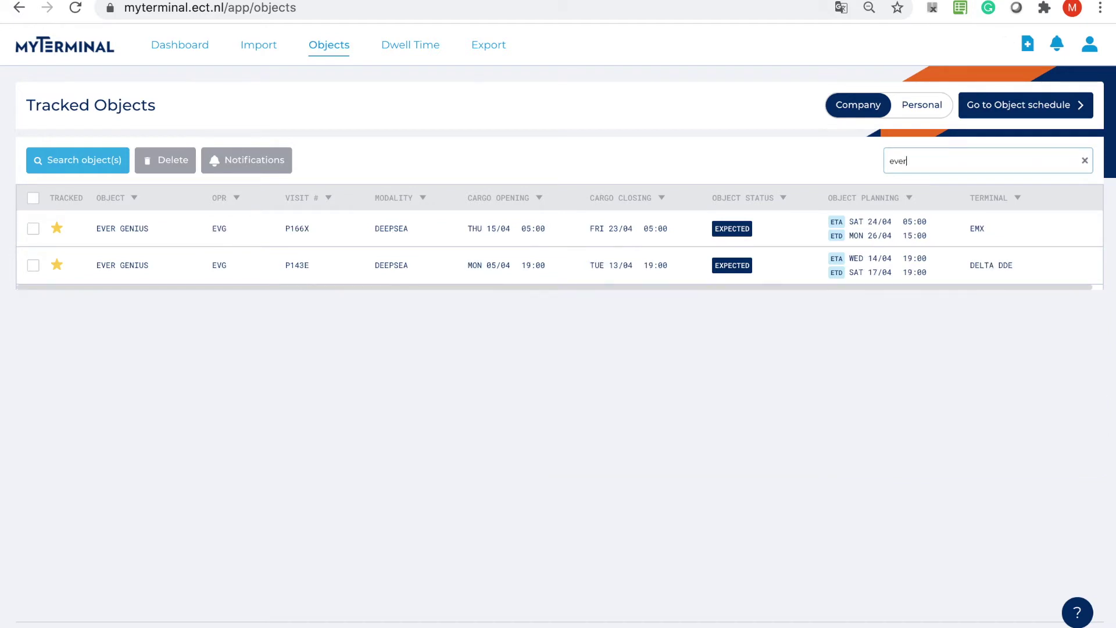
pyautogui.click(1089, 164)
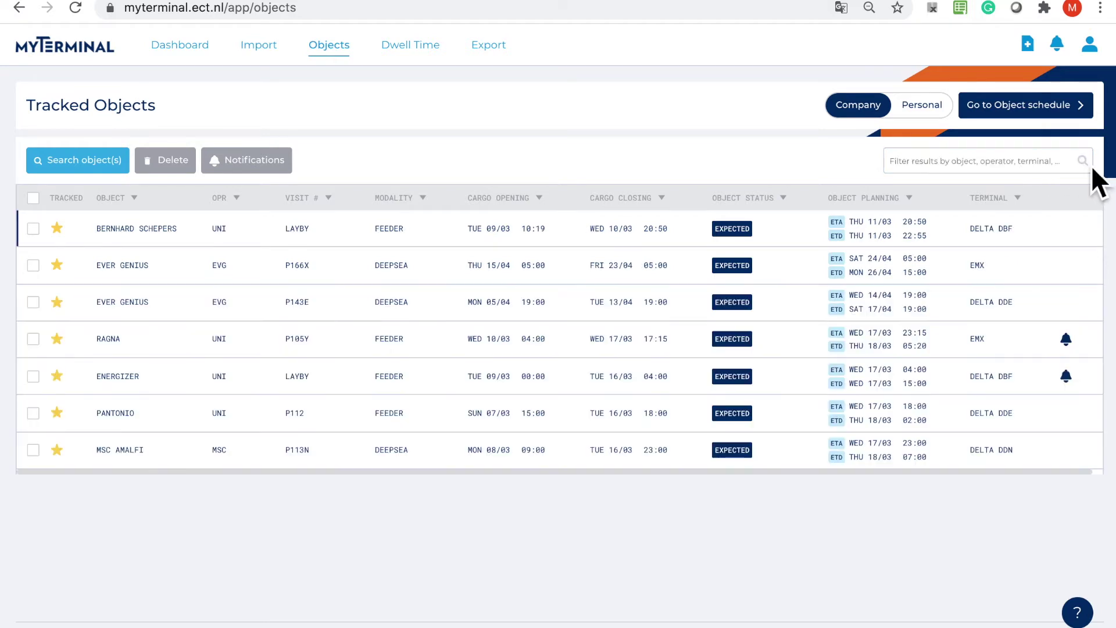
# Sort tracked objects by operator (descending) and delete the EVER GENIUS P143E visit
pyautogui.click(254, 209)
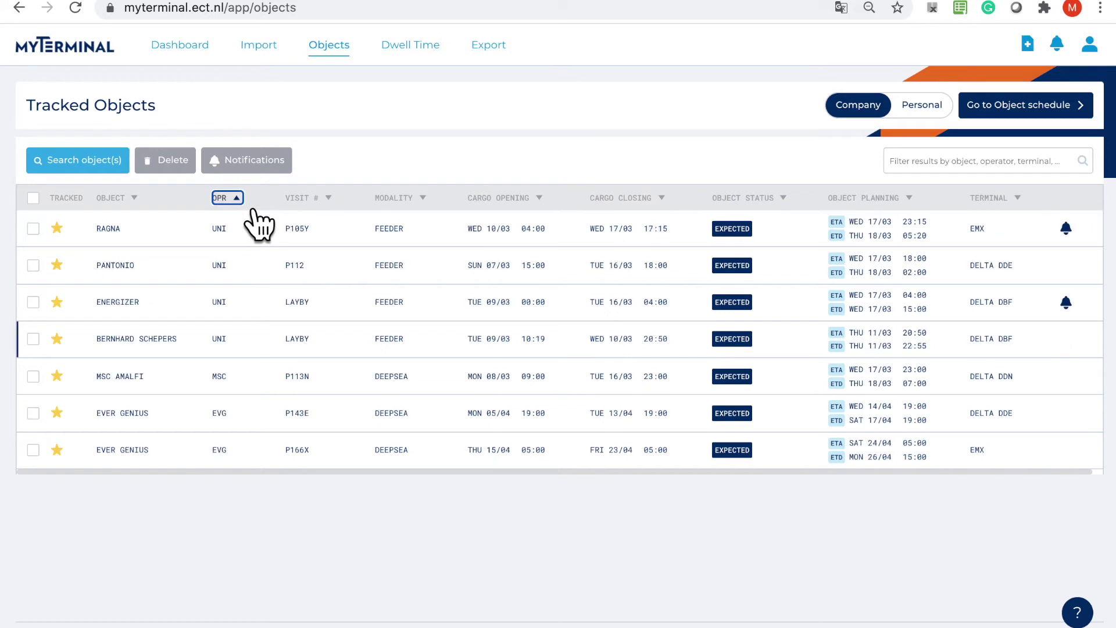
pyautogui.click(254, 210)
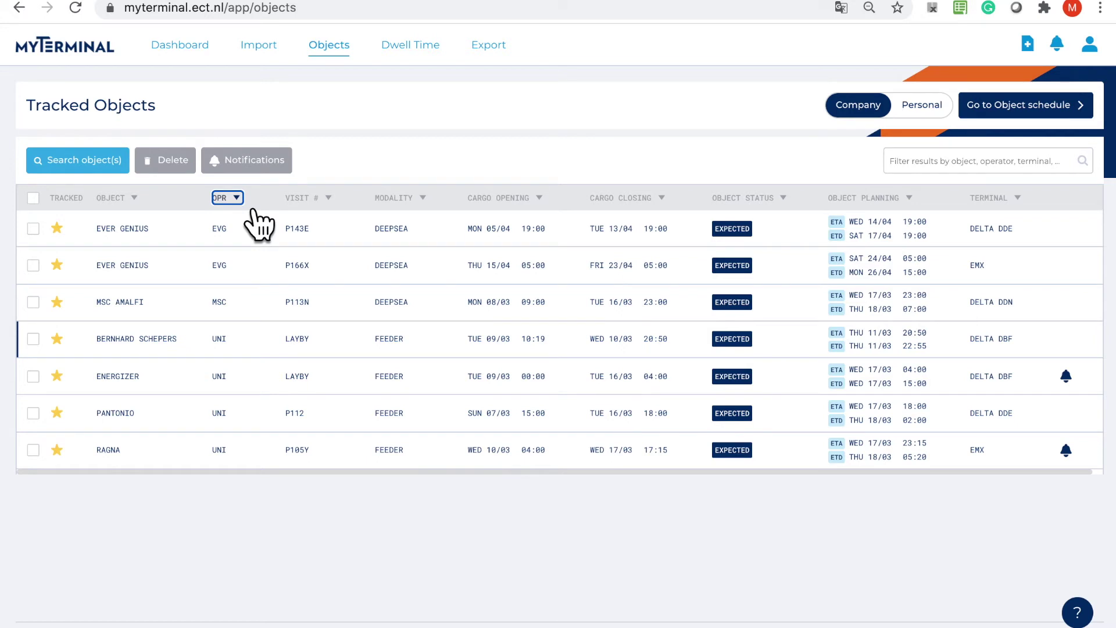
pyautogui.click(52, 234)
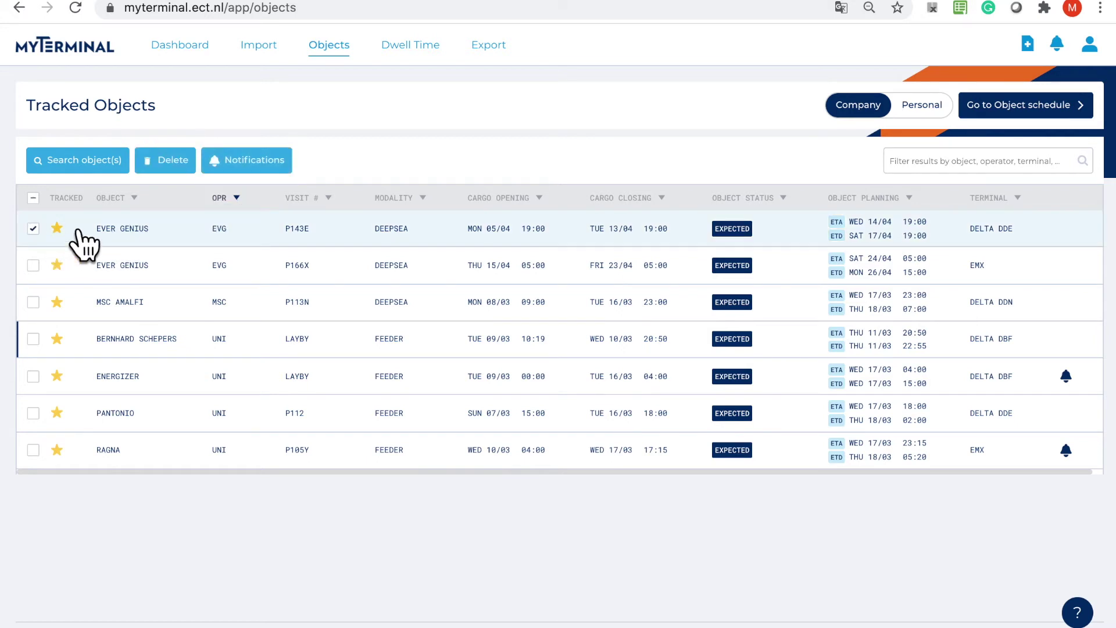
pyautogui.click(175, 198)
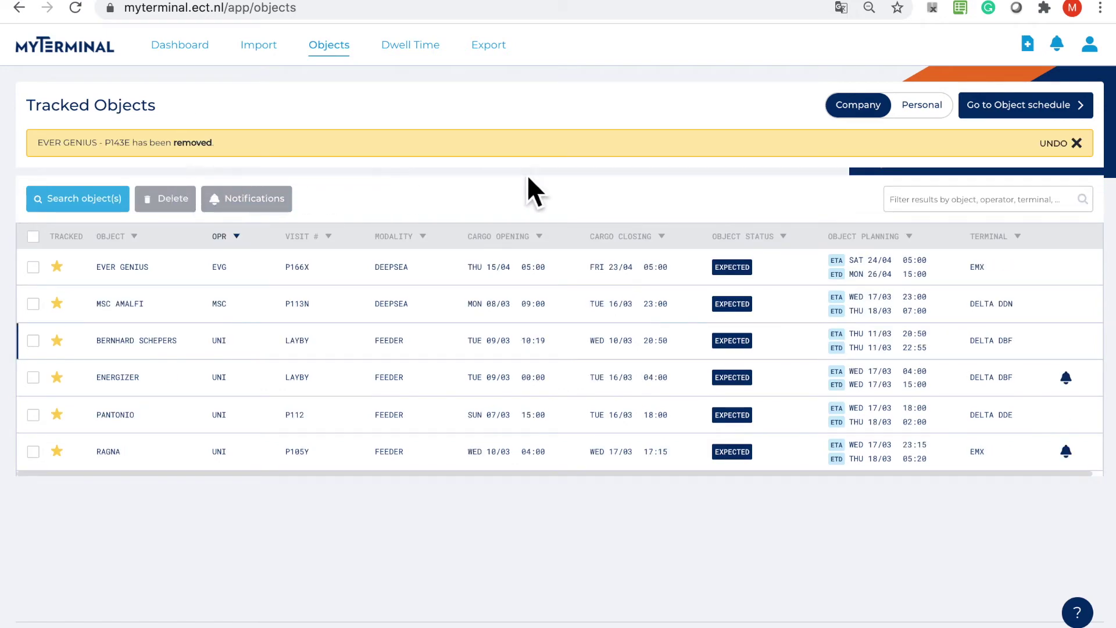
# Switch to the Personal list and back to Company, then go to the Object schedule
pyautogui.click(924, 116)
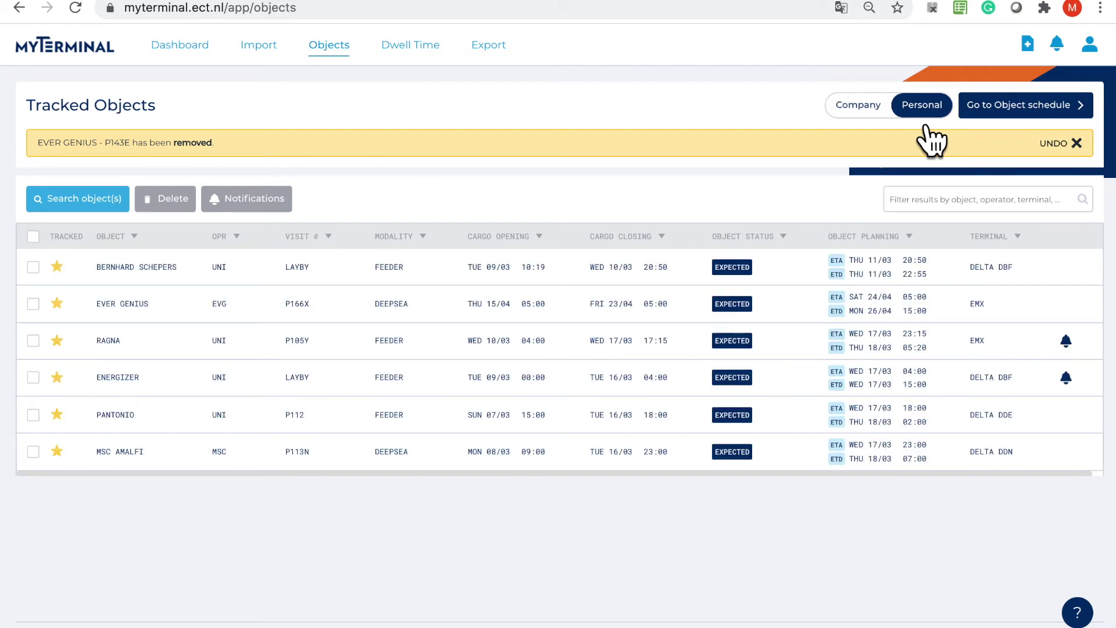
pyautogui.click(875, 116)
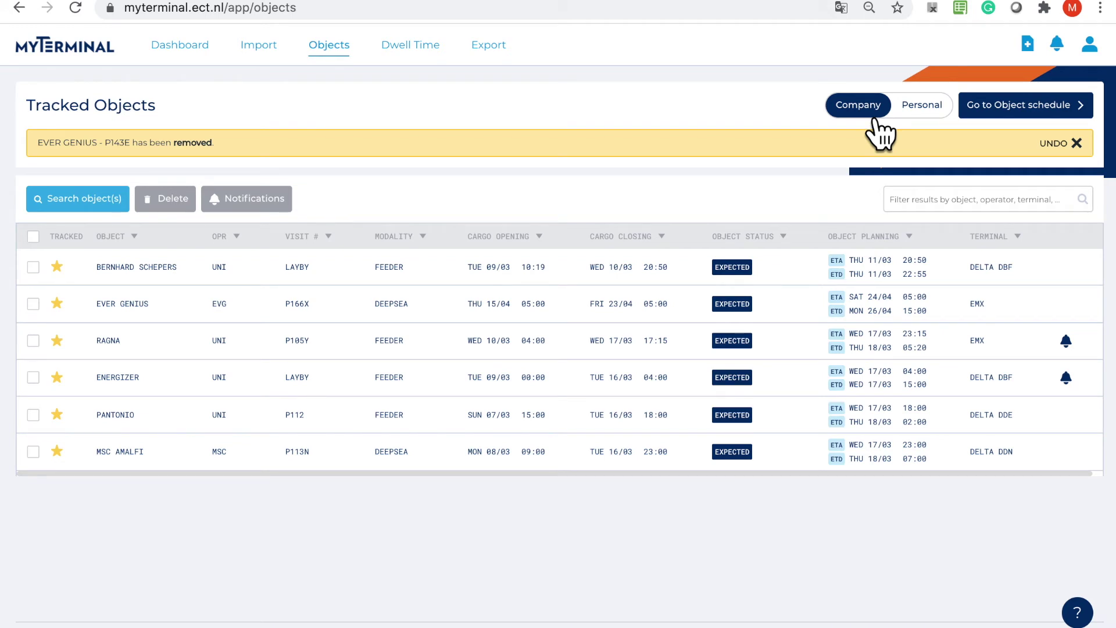
pyautogui.click(999, 118)
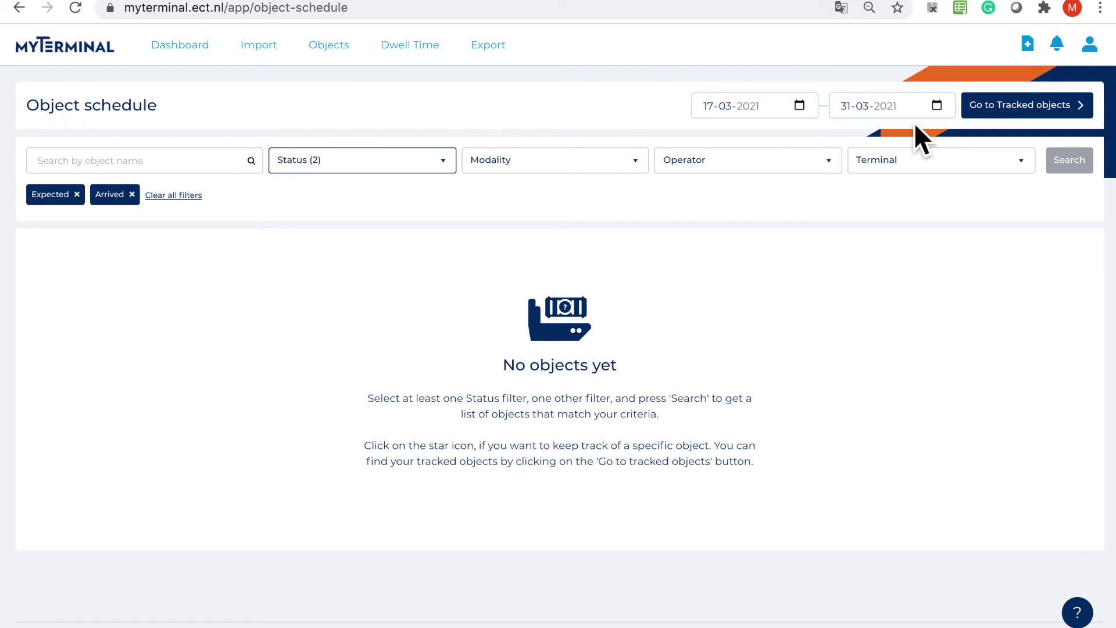
# Drop the Arrived filter, restrict to the Delta terminal and search, then clear all filters
pyautogui.click(131, 194)
pyautogui.click(456, 168)
pyautogui.click(952, 180)
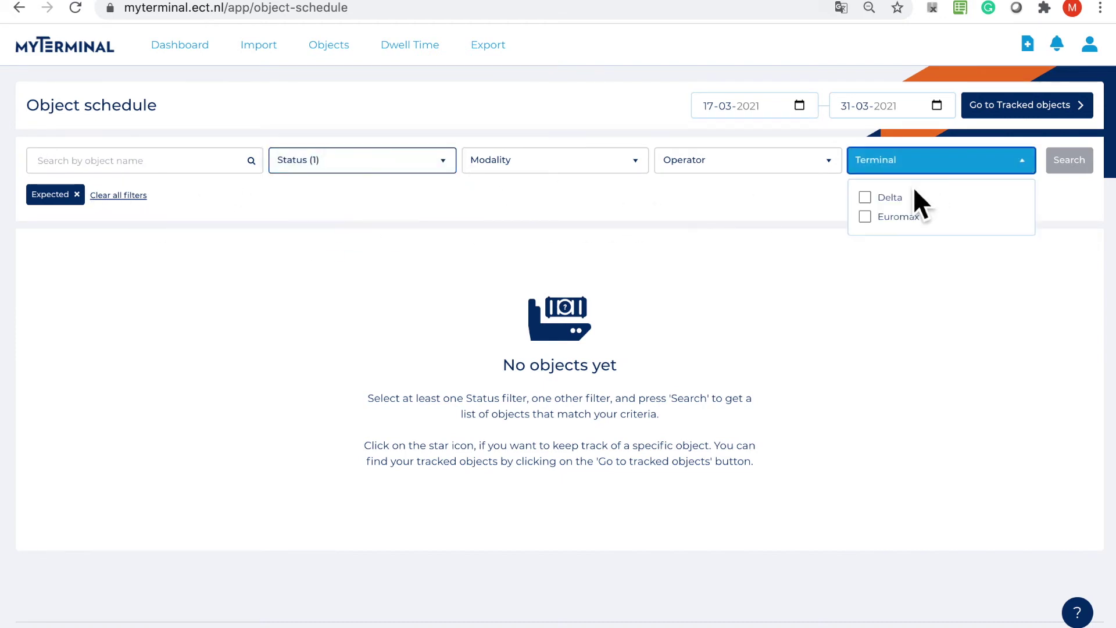
pyautogui.click(898, 198)
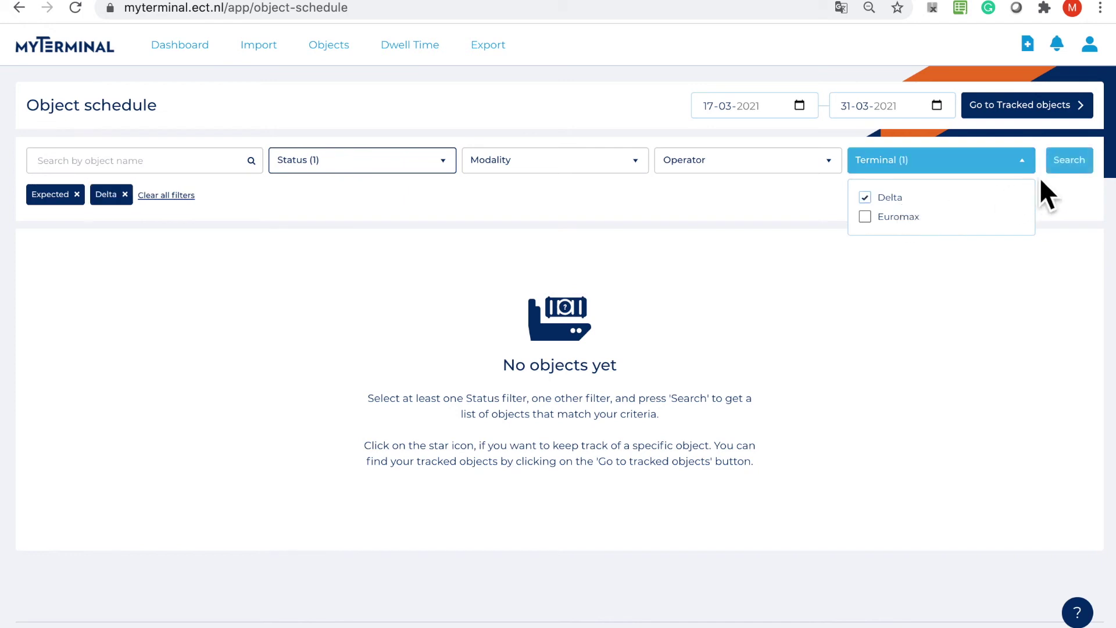
pyautogui.click(1082, 185)
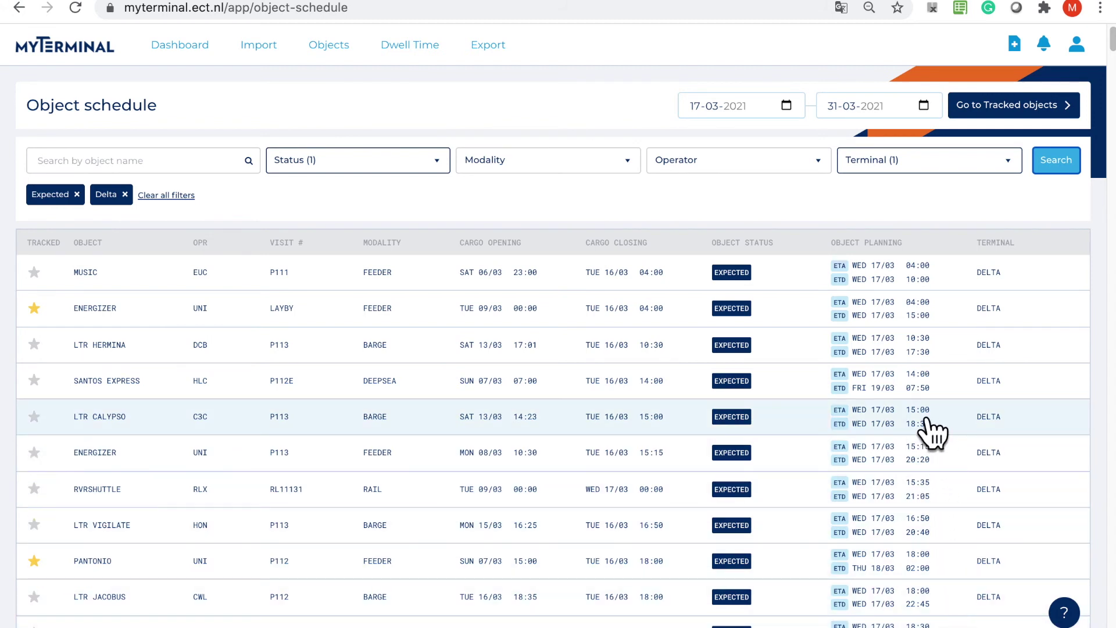
pyautogui.click(175, 195)
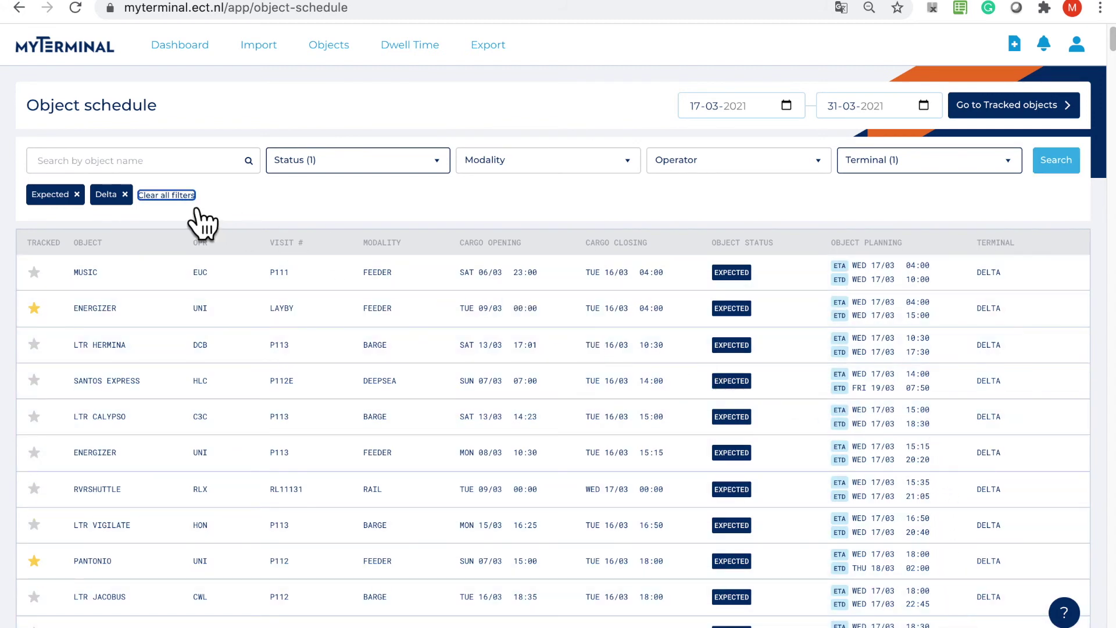
# Filter the schedule to Expected status and operator UNI, then search
pyautogui.click(443, 170)
pyautogui.click(316, 198)
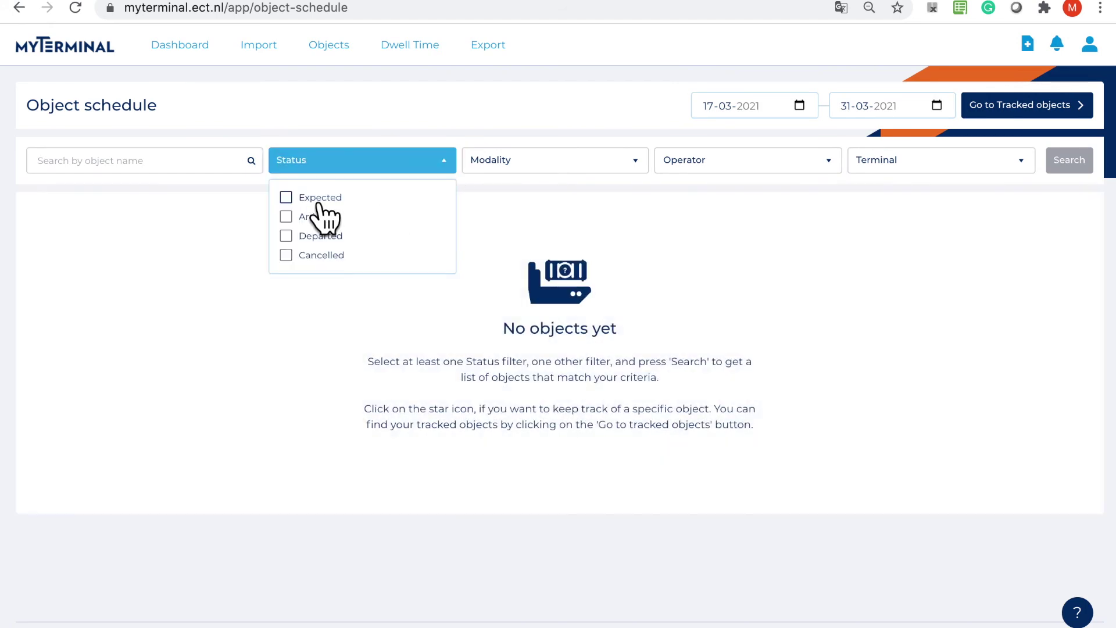
pyautogui.click(714, 169)
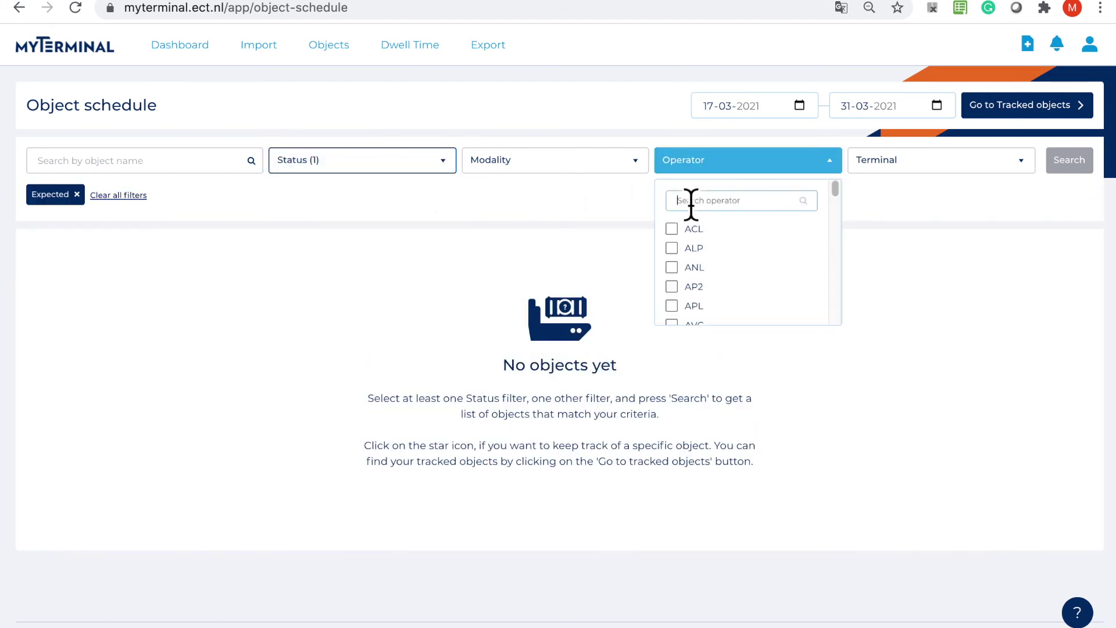
pyautogui.click(690, 201)
pyautogui.write('uni')
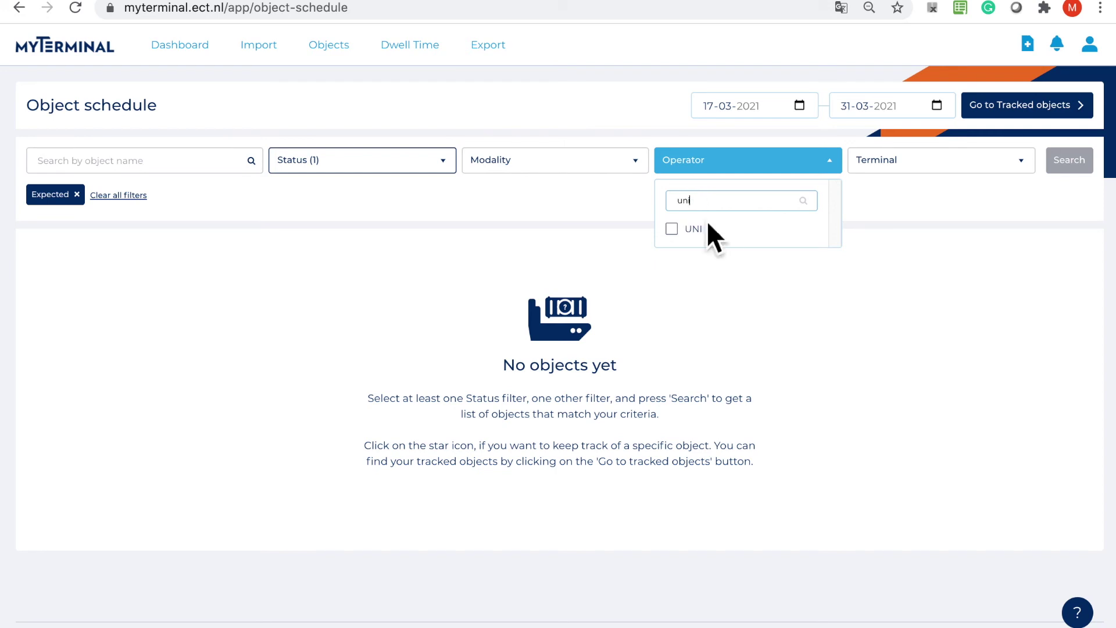
pyautogui.click(715, 235)
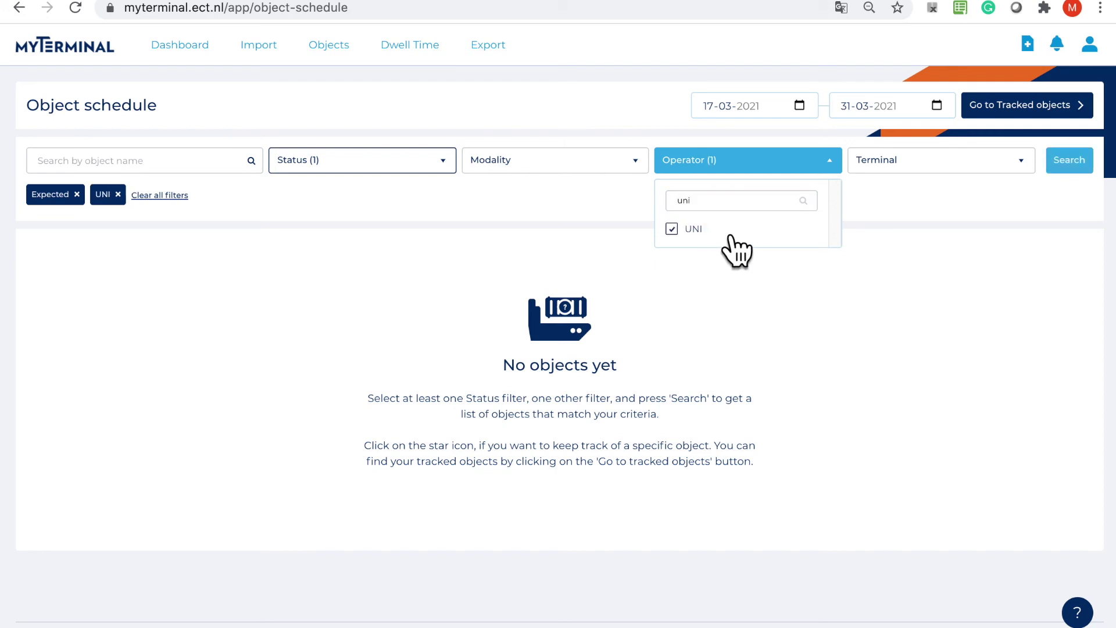
pyautogui.click(1088, 170)
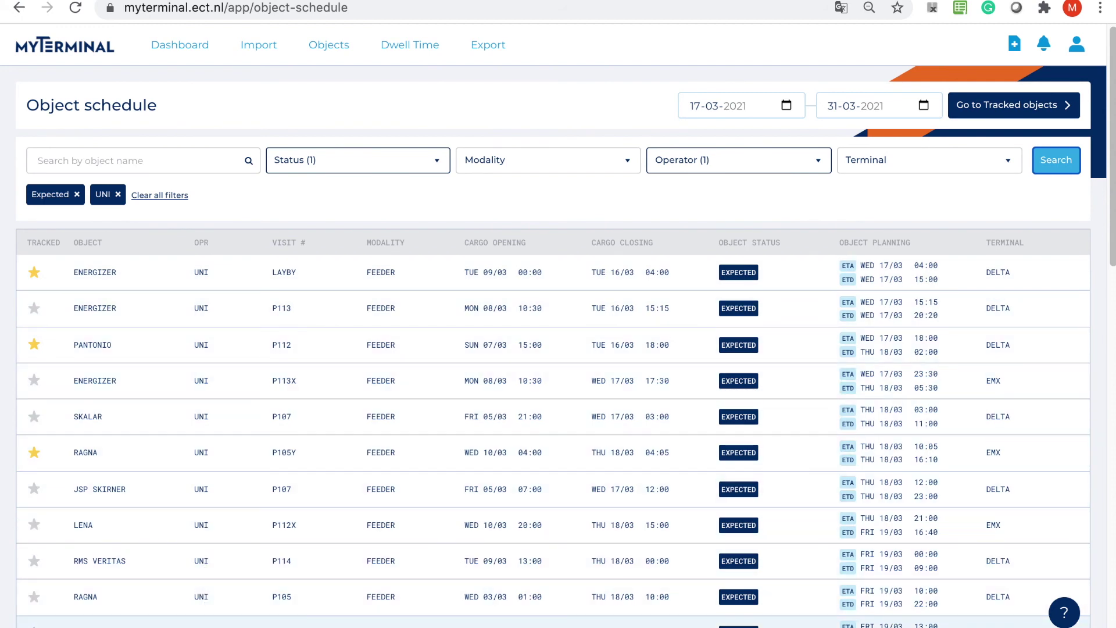
# Star the SKALAR visit to track it, then return to the Tracked Objects list
pyautogui.click(35, 416)
pyautogui.click(34, 416)
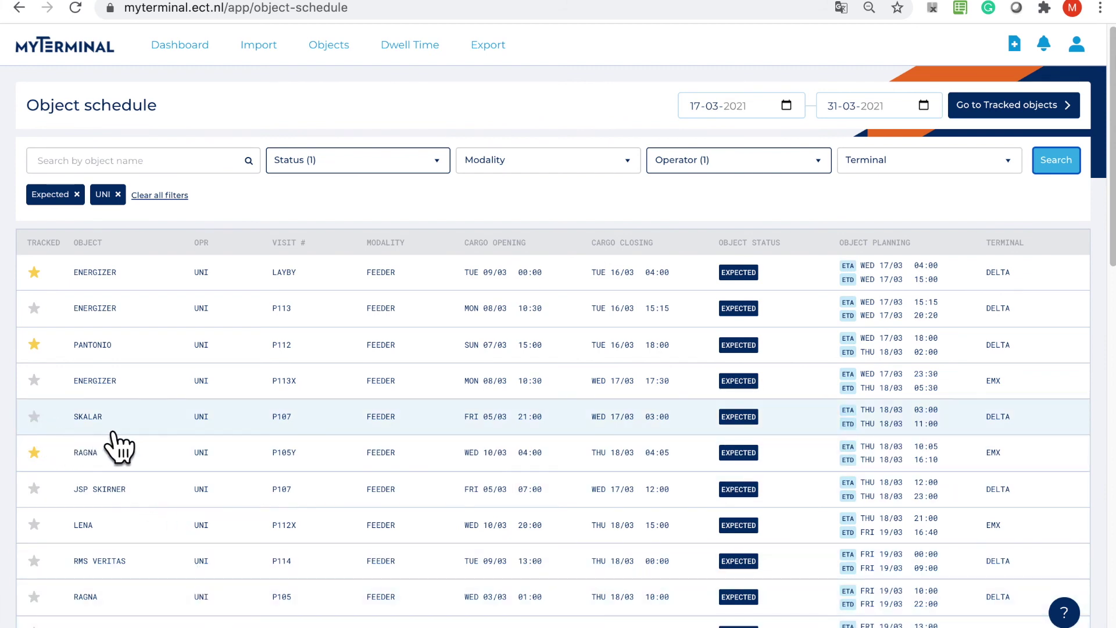
pyautogui.click(53, 430)
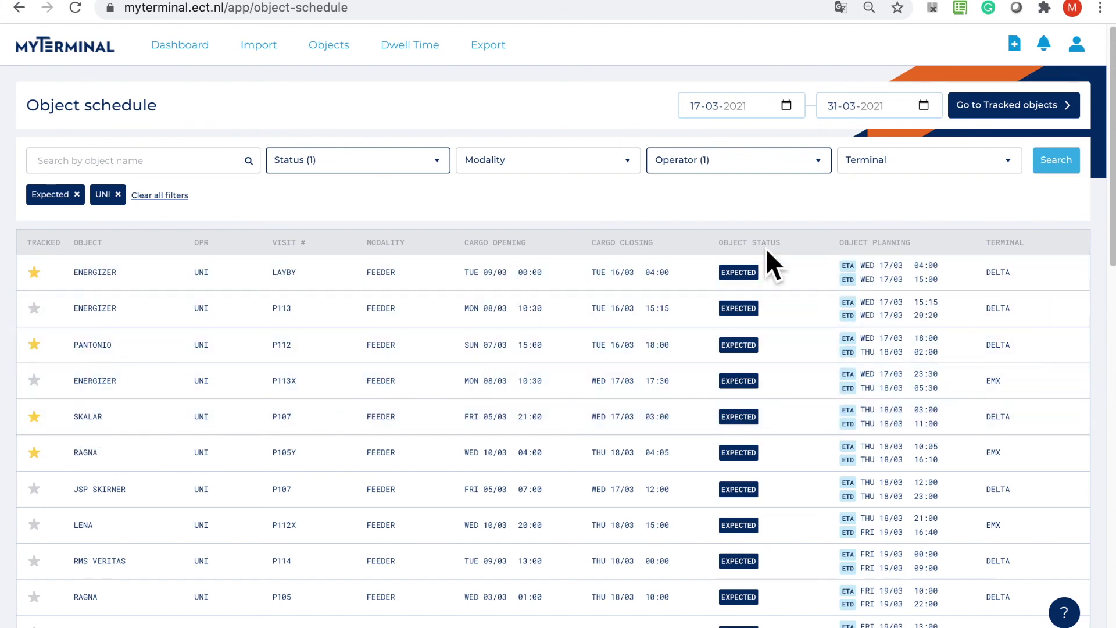
pyautogui.click(989, 116)
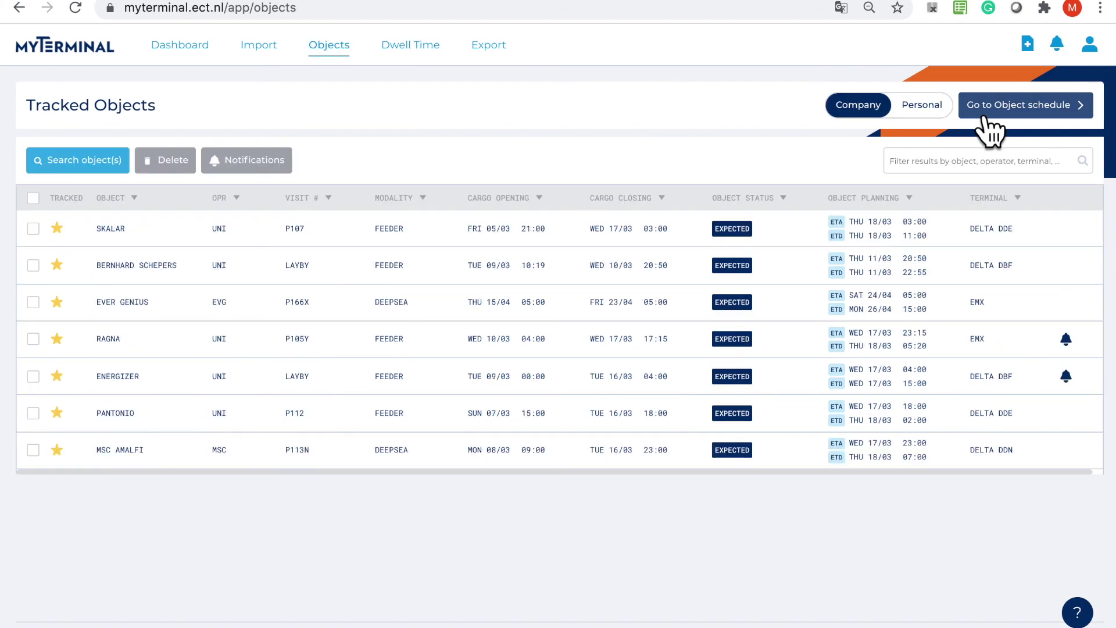